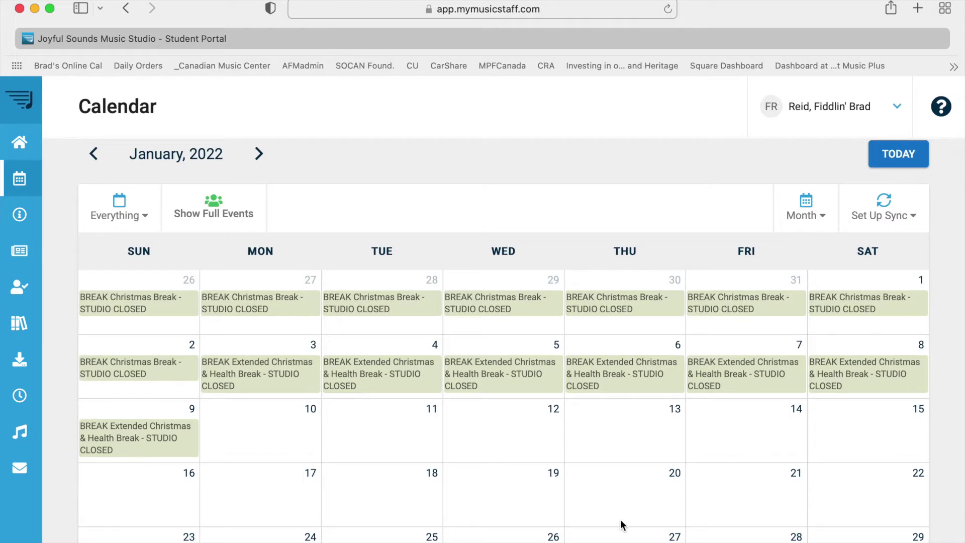
Step: Review the Home dashboard's 0:51 weekly practice hours, then open the Practice Log
{"action": "scroll", "coordinate": [622, 526], "scroll_direction": "down", "scroll_amount": 2}
{"action": "scroll", "coordinate": [622, 525], "scroll_direction": "up", "scroll_amount": 3}
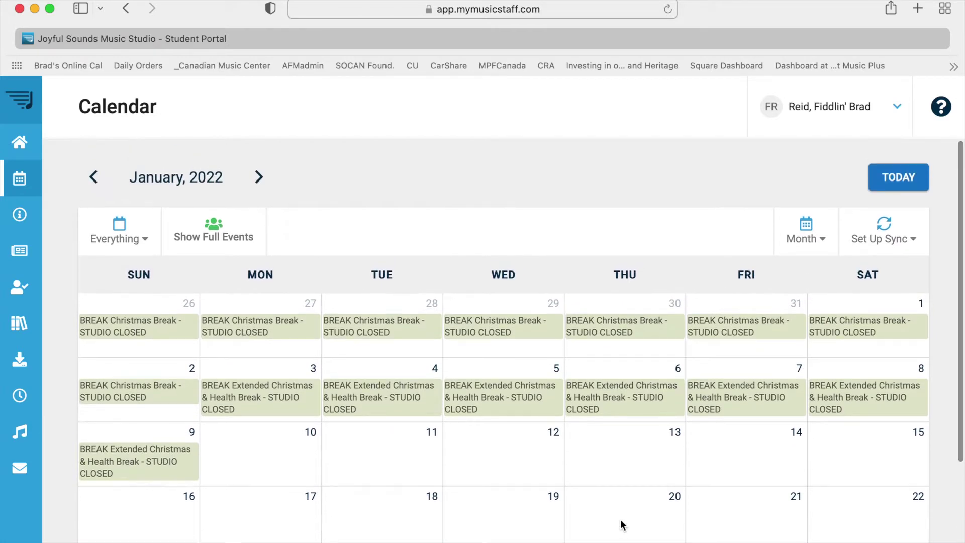
{"action": "scroll", "coordinate": [621, 521], "scroll_direction": "down", "scroll_amount": 2}
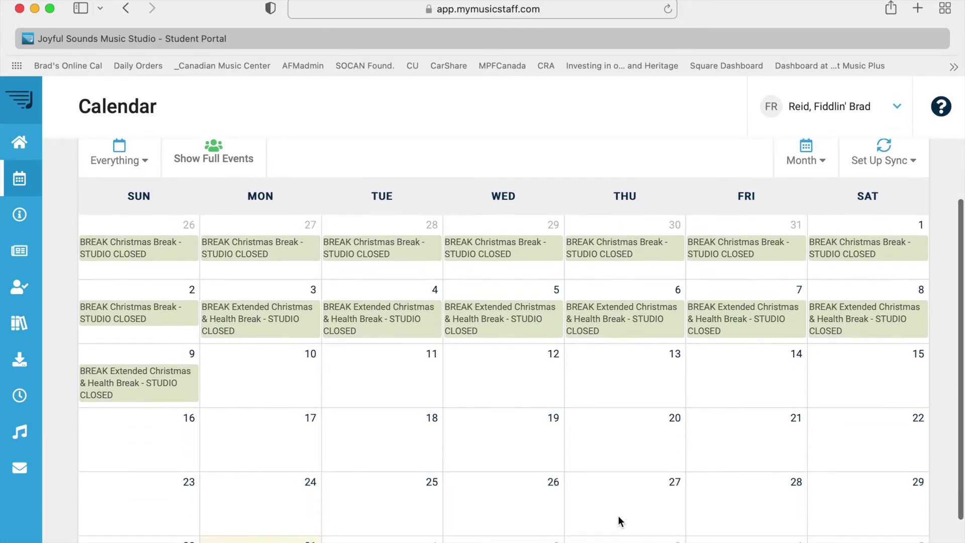
{"action": "left_click", "coordinate": [20, 143]}
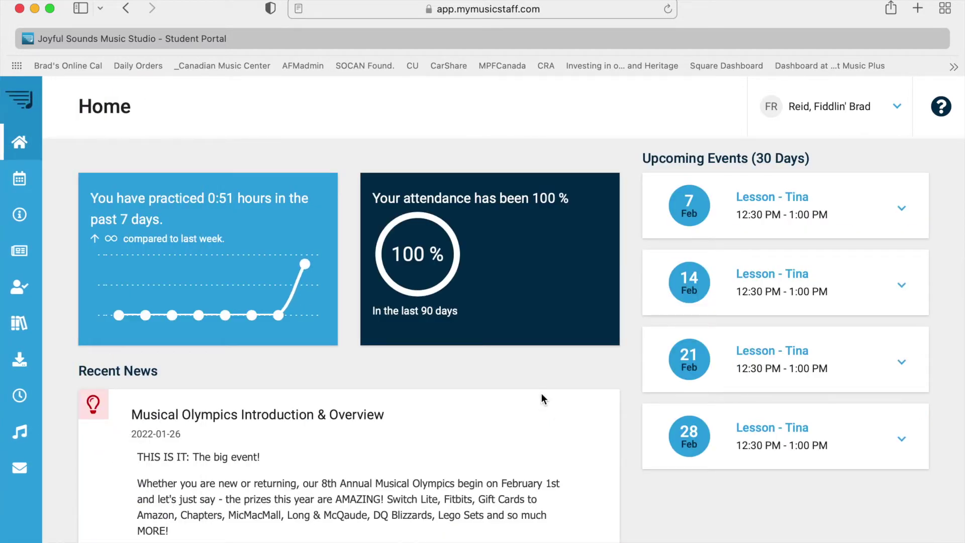
{"action": "scroll", "coordinate": [542, 398], "scroll_direction": "down", "scroll_amount": 4}
{"action": "scroll", "coordinate": [543, 399], "scroll_direction": "up", "scroll_amount": 4}
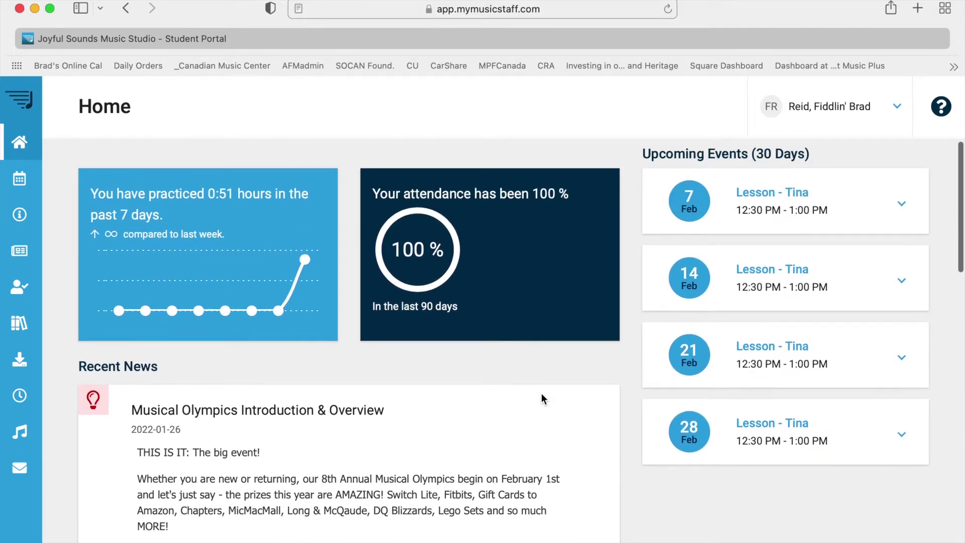
{"action": "scroll", "coordinate": [543, 398], "scroll_direction": "down", "scroll_amount": 1}
{"action": "scroll", "coordinate": [543, 399], "scroll_direction": "down", "scroll_amount": 3}
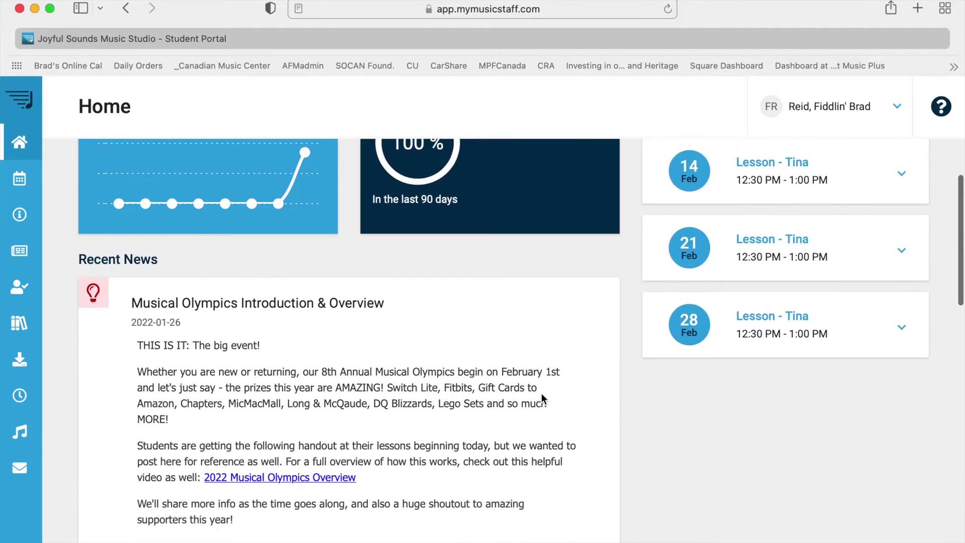
{"action": "scroll", "coordinate": [543, 399], "scroll_direction": "down", "scroll_amount": 1}
{"action": "scroll", "coordinate": [542, 398], "scroll_direction": "down", "scroll_amount": 1}
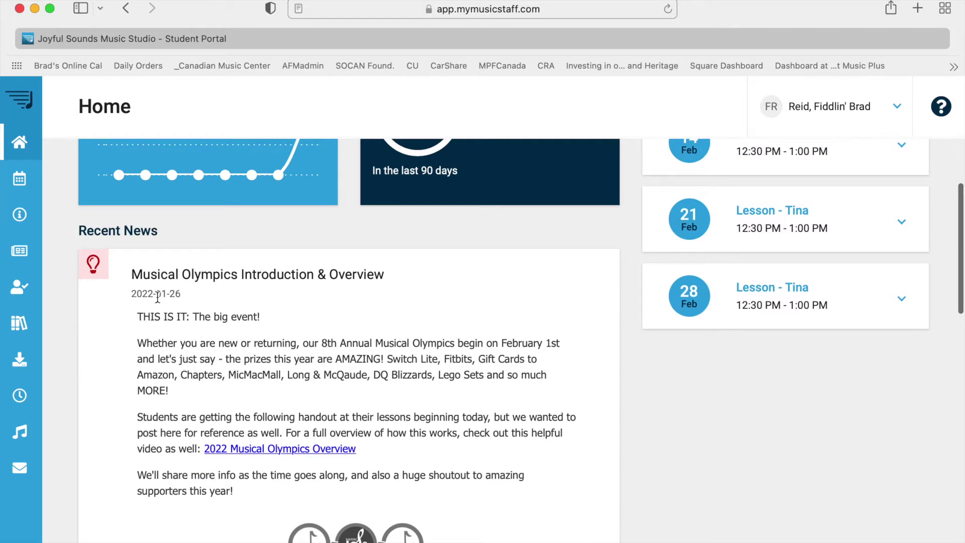
{"action": "scroll", "coordinate": [309, 317], "scroll_direction": "up", "scroll_amount": 5}
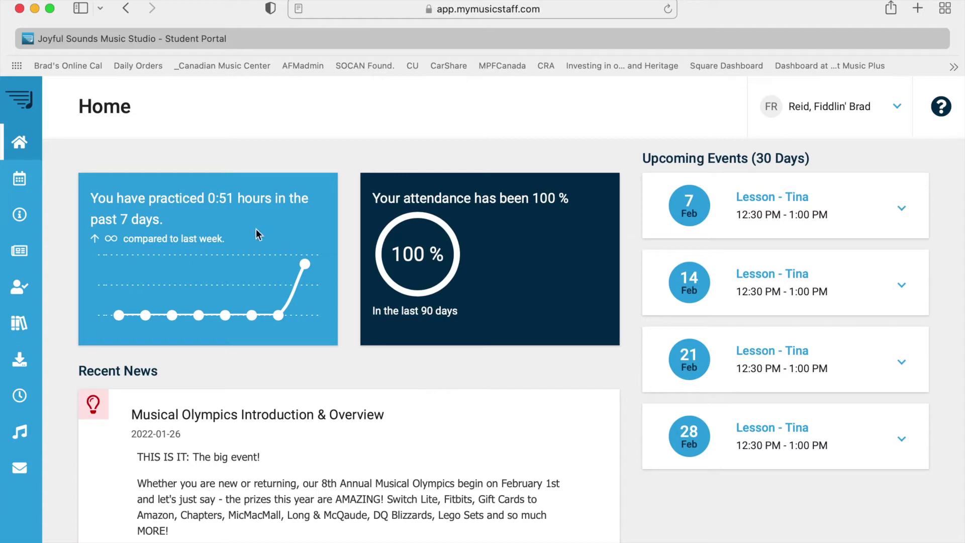
{"action": "mouse_move", "coordinate": [30, 143]}
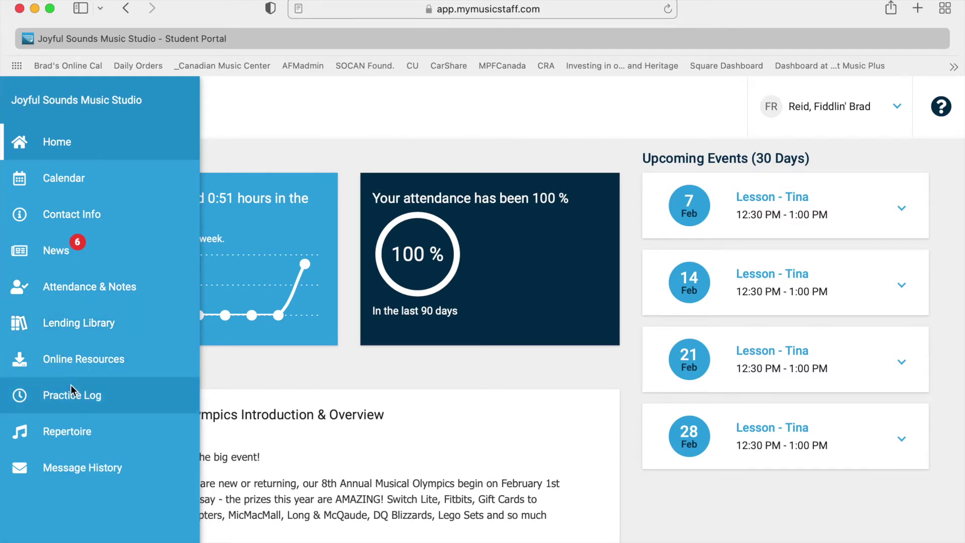
{"action": "left_click", "coordinate": [71, 388]}
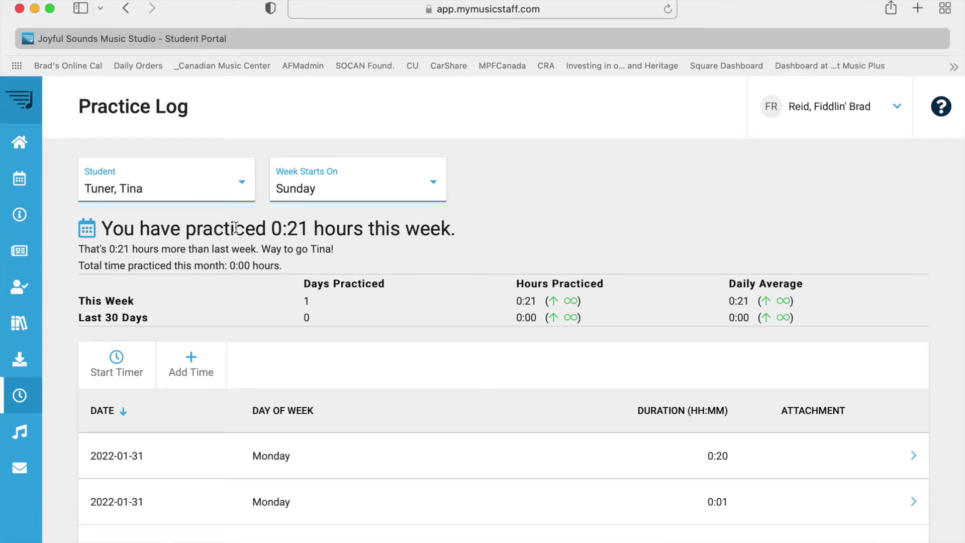
Step: Keep the first student selected in the Student dropdown and start the practice timer
{"action": "left_click", "coordinate": [233, 192]}
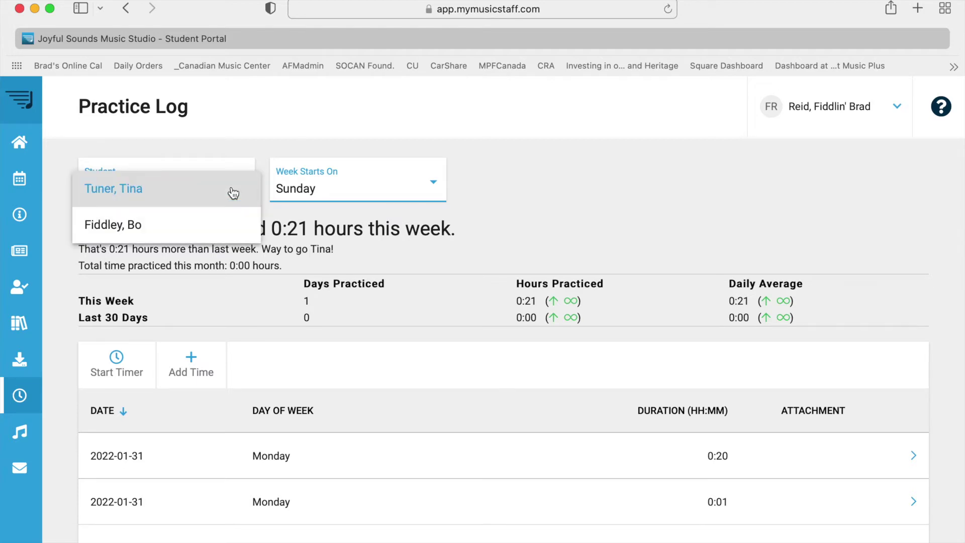
{"action": "left_click", "coordinate": [233, 192]}
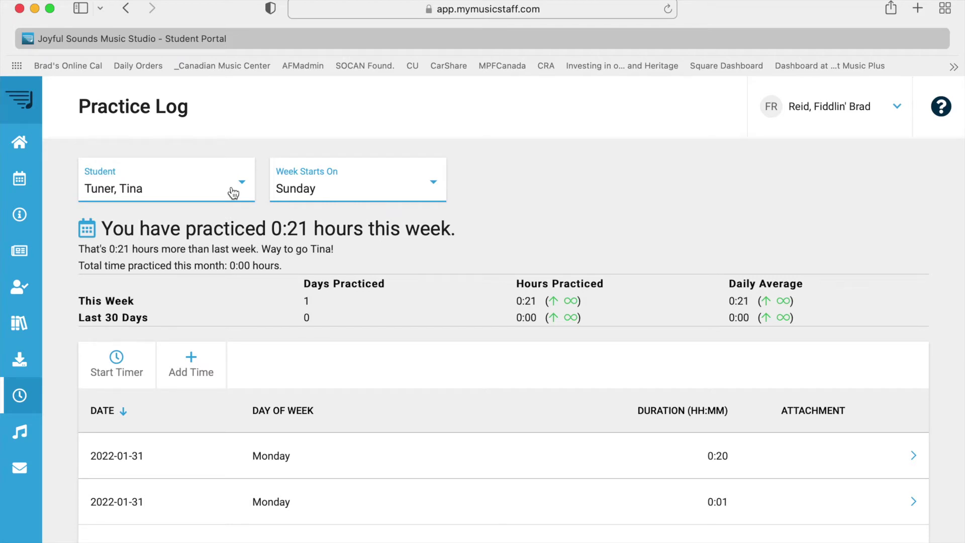
{"action": "left_click", "coordinate": [233, 193]}
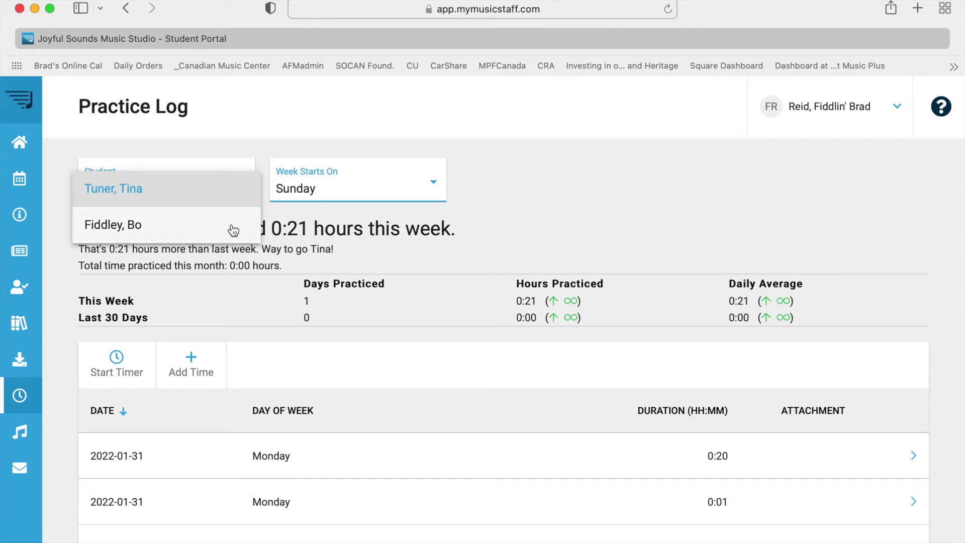
{"action": "left_click", "coordinate": [231, 198]}
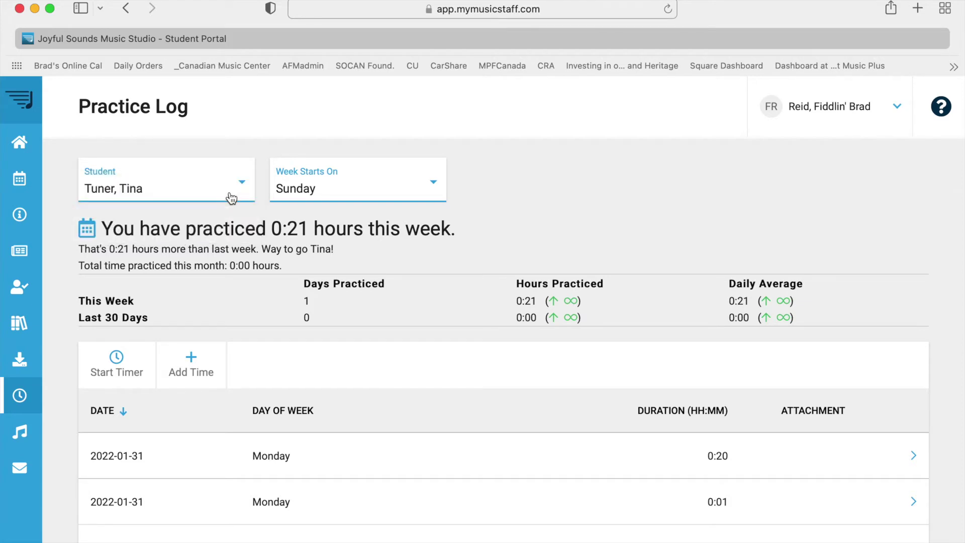
{"action": "scroll", "coordinate": [237, 378], "scroll_direction": "down", "scroll_amount": 2}
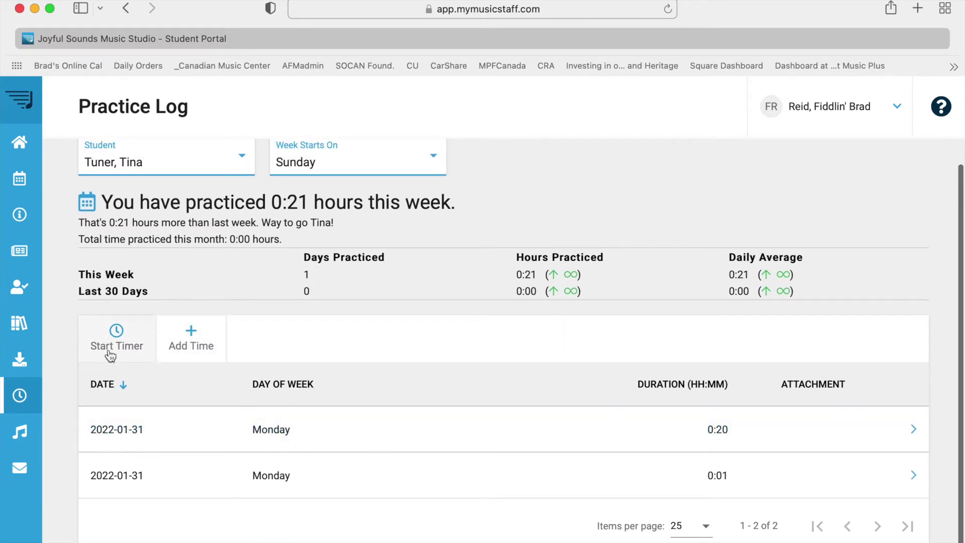
{"action": "scroll", "coordinate": [185, 357], "scroll_direction": "up", "scroll_amount": 1}
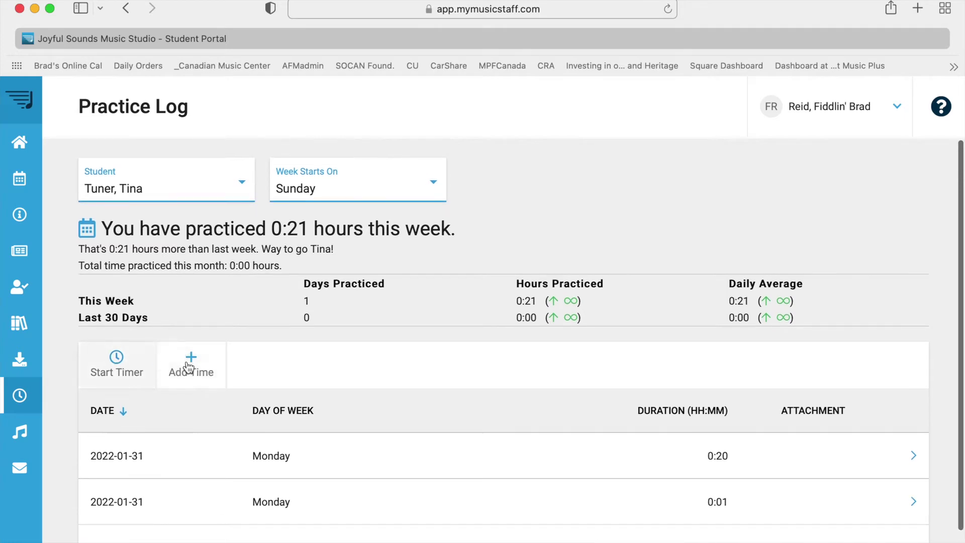
{"action": "left_click", "coordinate": [120, 358]}
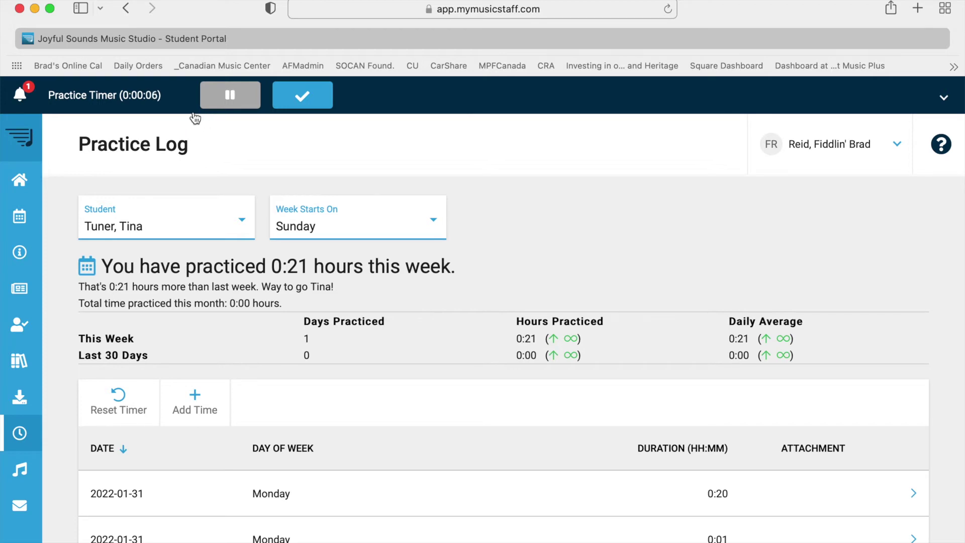
Step: Pause, resume and stop the timer, then save the 1-minute entry, bringing the total to 0:22 hours
{"action": "left_click", "coordinate": [234, 100]}
{"action": "left_click", "coordinate": [234, 99]}
{"action": "left_click", "coordinate": [308, 96]}
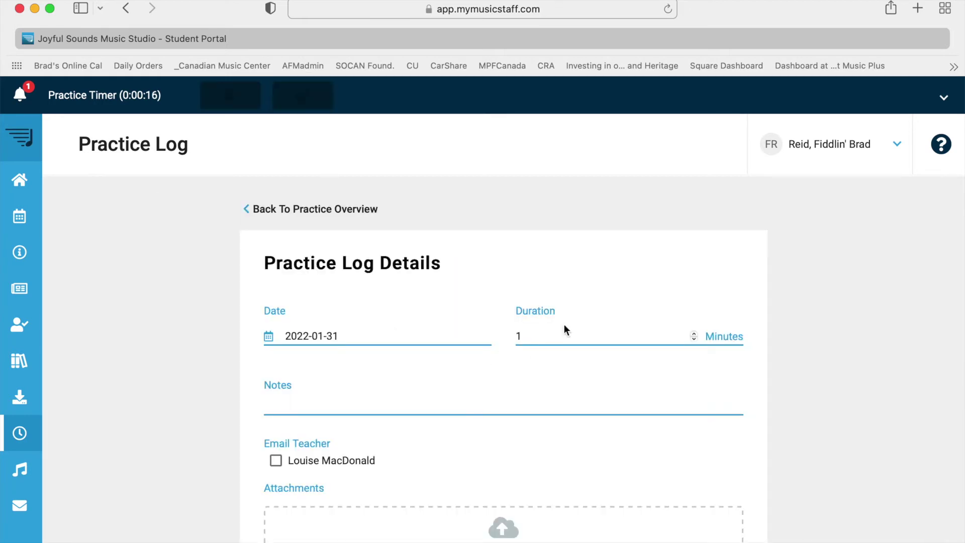
{"action": "scroll", "coordinate": [563, 330], "scroll_direction": "down", "scroll_amount": 3}
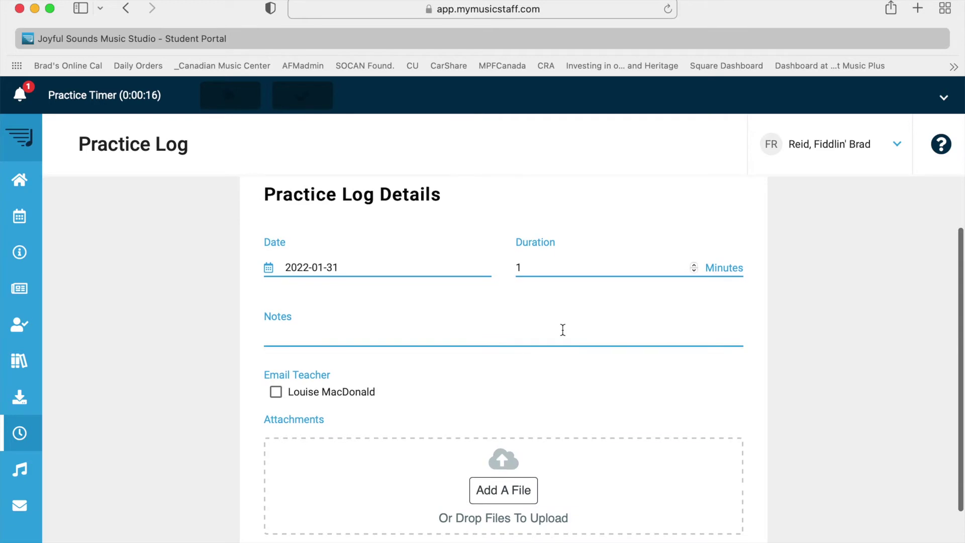
{"action": "left_click", "coordinate": [410, 332]}
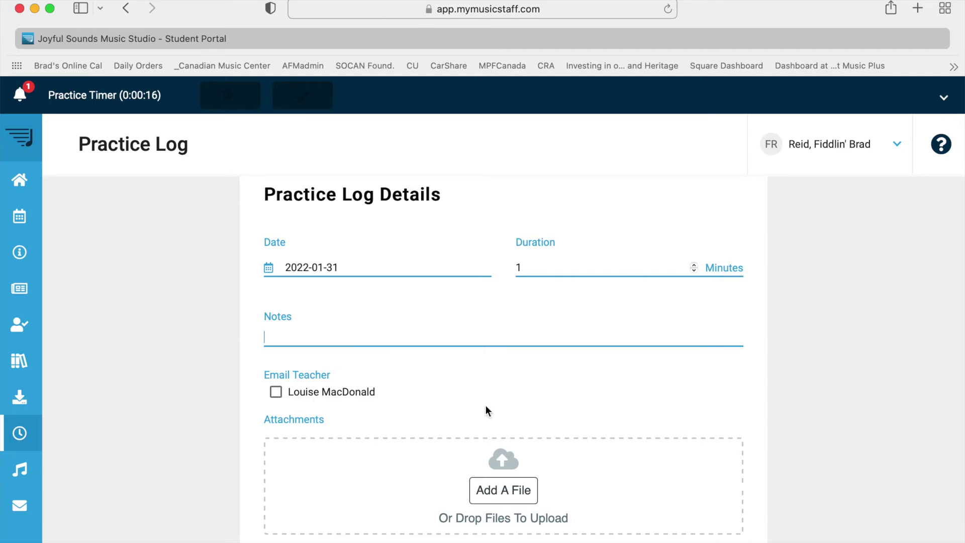
{"action": "scroll", "coordinate": [651, 400], "scroll_direction": "down", "scroll_amount": 3}
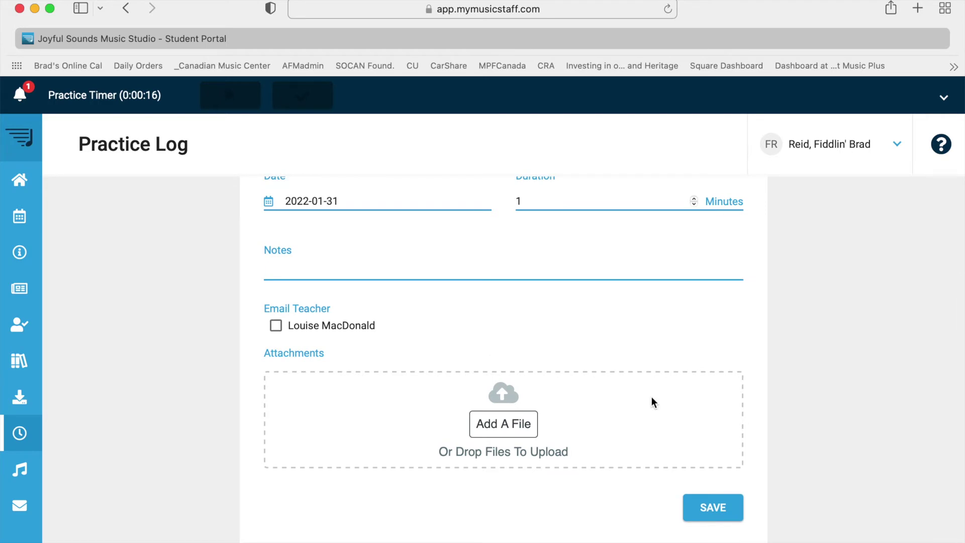
{"action": "scroll", "coordinate": [651, 398], "scroll_direction": "up", "scroll_amount": 3}
{"action": "scroll", "coordinate": [651, 397], "scroll_direction": "down", "scroll_amount": 4}
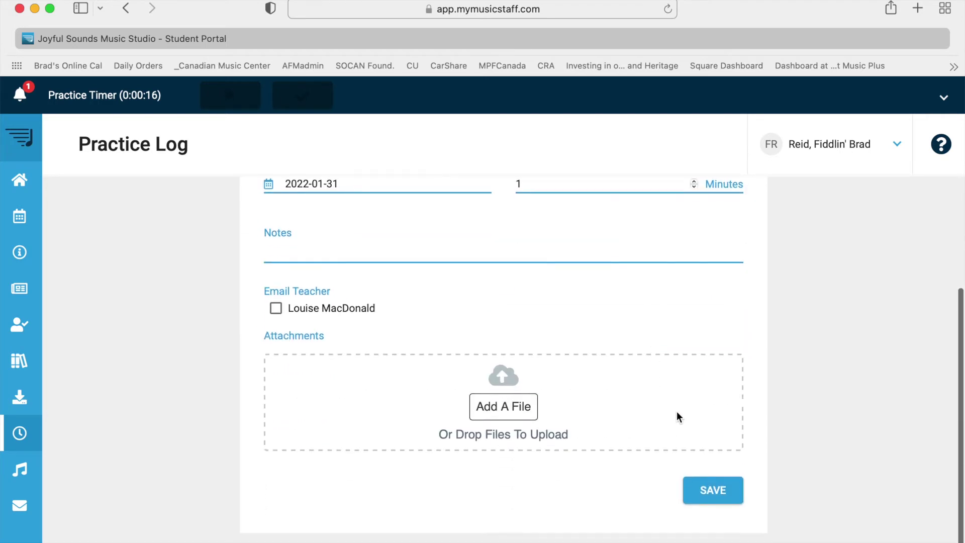
{"action": "left_click", "coordinate": [722, 489]}
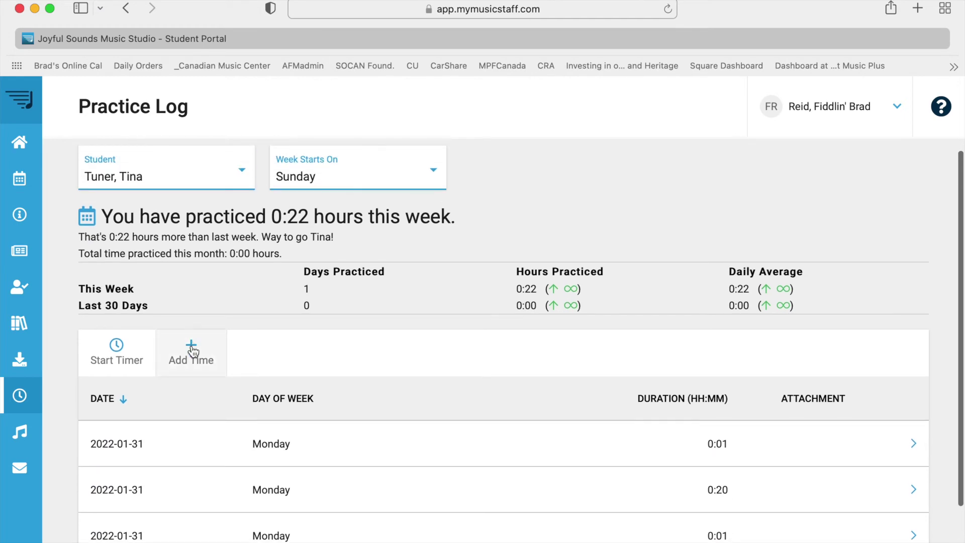
Step: Add a manual practice entry with a duration of 10 minutes
{"action": "left_click", "coordinate": [190, 351]}
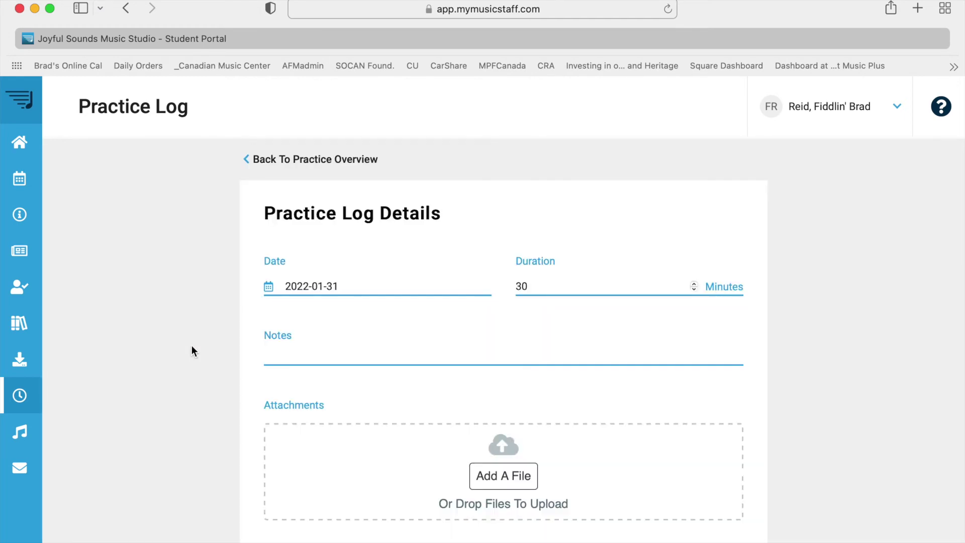
{"action": "double_click", "coordinate": [594, 285]}
{"action": "type", "text": "10"}
{"action": "left_click", "coordinate": [692, 283]}
{"action": "left_click", "coordinate": [692, 284]}
{"action": "left_click", "coordinate": [692, 283]}
{"action": "left_click", "coordinate": [692, 283]}
{"action": "left_click", "coordinate": [694, 289]}
{"action": "left_click", "coordinate": [694, 289]}
{"action": "left_click", "coordinate": [694, 289]}
{"action": "left_click", "coordinate": [694, 289]}
Step: Note the entry as 'chopsticks' and save it
{"action": "left_click", "coordinate": [487, 351]}
{"action": "type", "text": "chopsticks"}
{"action": "scroll", "coordinate": [526, 405], "scroll_direction": "down", "scroll_amount": 3}
{"action": "scroll", "coordinate": [525, 405], "scroll_direction": "up", "scroll_amount": 4}
{"action": "scroll", "coordinate": [643, 427], "scroll_direction": "down", "scroll_amount": 2}
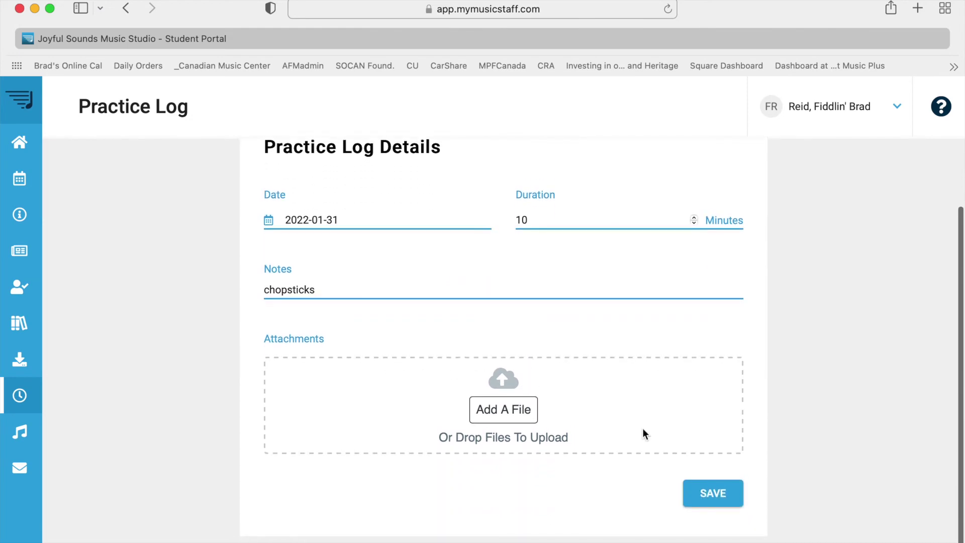
{"action": "left_click", "coordinate": [708, 489]}
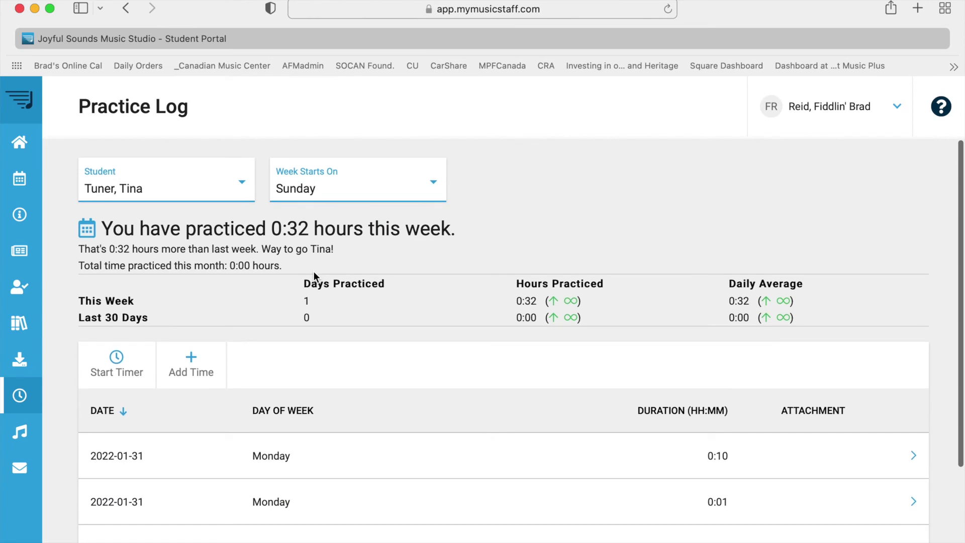
Step: Switch the Practice Log to the second student
{"action": "scroll", "coordinate": [313, 273], "scroll_direction": "down", "scroll_amount": 4}
{"action": "scroll", "coordinate": [315, 271], "scroll_direction": "up", "scroll_amount": 3}
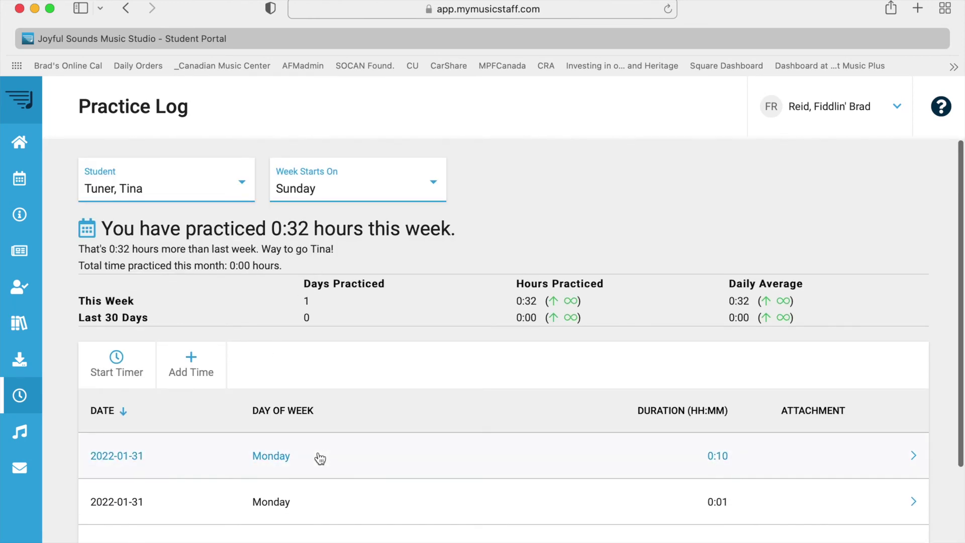
{"action": "left_click", "coordinate": [233, 184]}
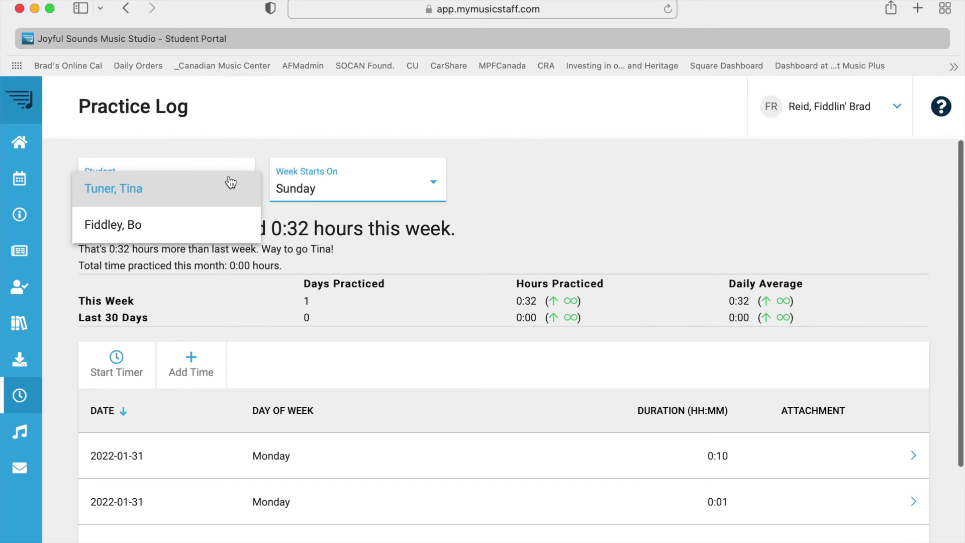
{"action": "left_click", "coordinate": [221, 218]}
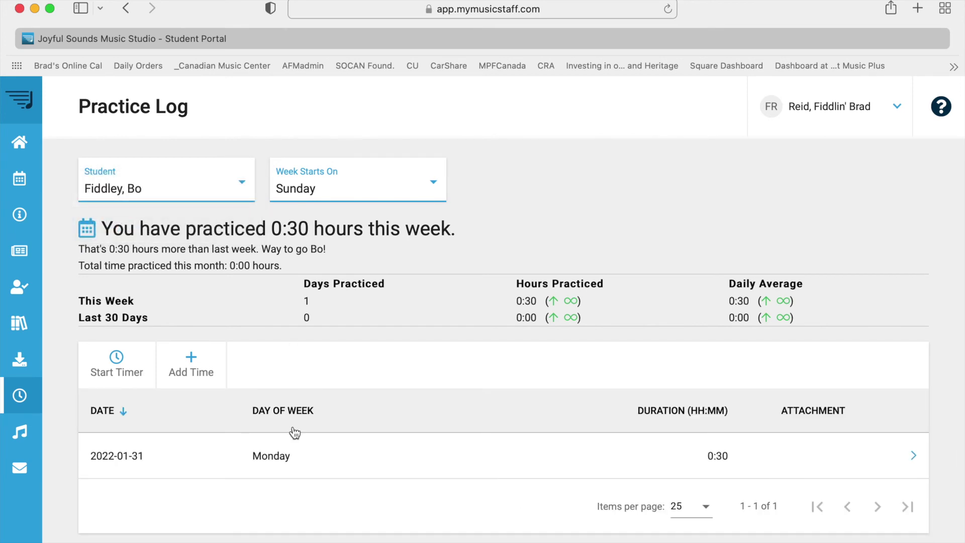
Step: Add and save a 45-minute practice entry, giving a weekly total of 1:15 hours
{"action": "left_click", "coordinate": [193, 371]}
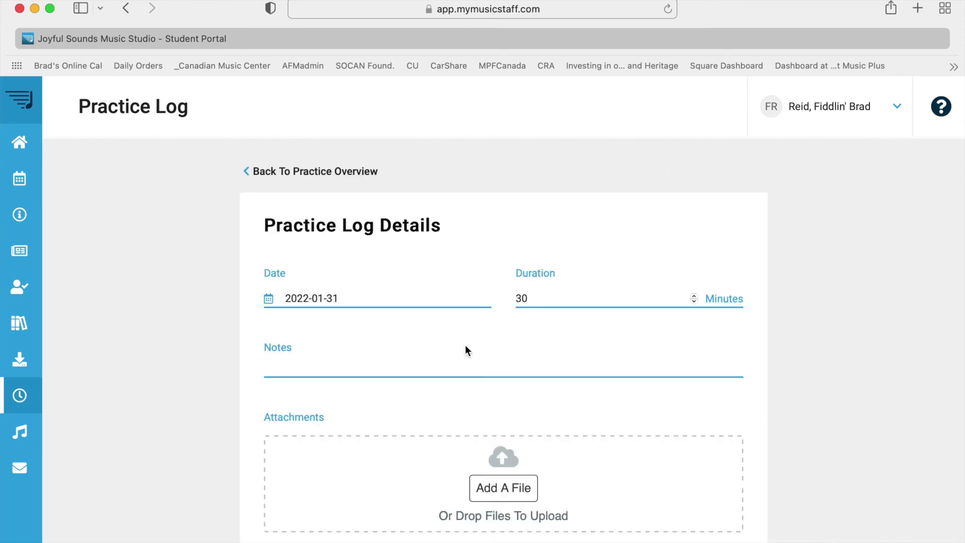
{"action": "double_click", "coordinate": [541, 300]}
{"action": "type", "text": "45"}
{"action": "scroll", "coordinate": [490, 378], "scroll_direction": "down", "scroll_amount": 3}
{"action": "left_click", "coordinate": [710, 490]}
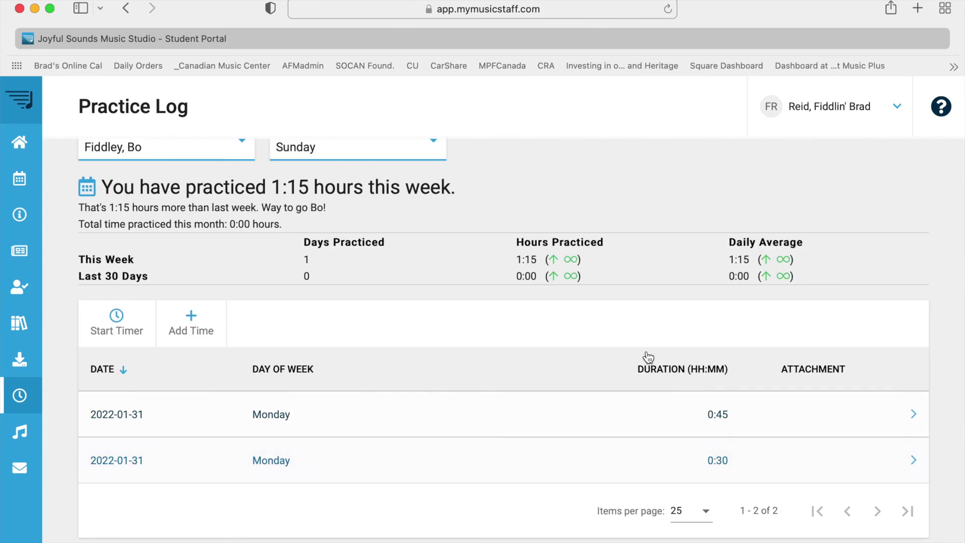
{"action": "scroll", "coordinate": [668, 431], "scroll_direction": "up", "scroll_amount": 2}
{"action": "scroll", "coordinate": [671, 431], "scroll_direction": "down", "scroll_amount": 2}
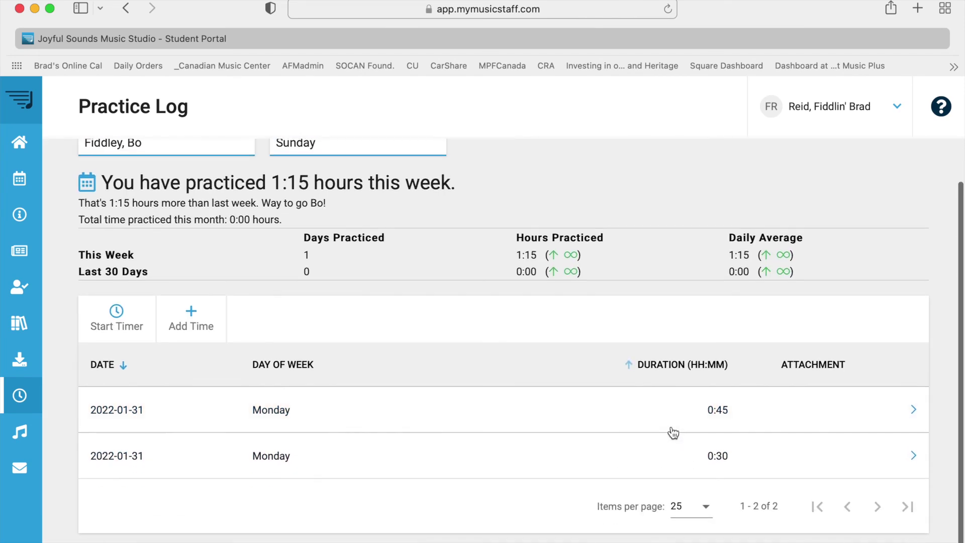
{"action": "scroll", "coordinate": [672, 431], "scroll_direction": "up", "scroll_amount": 2}
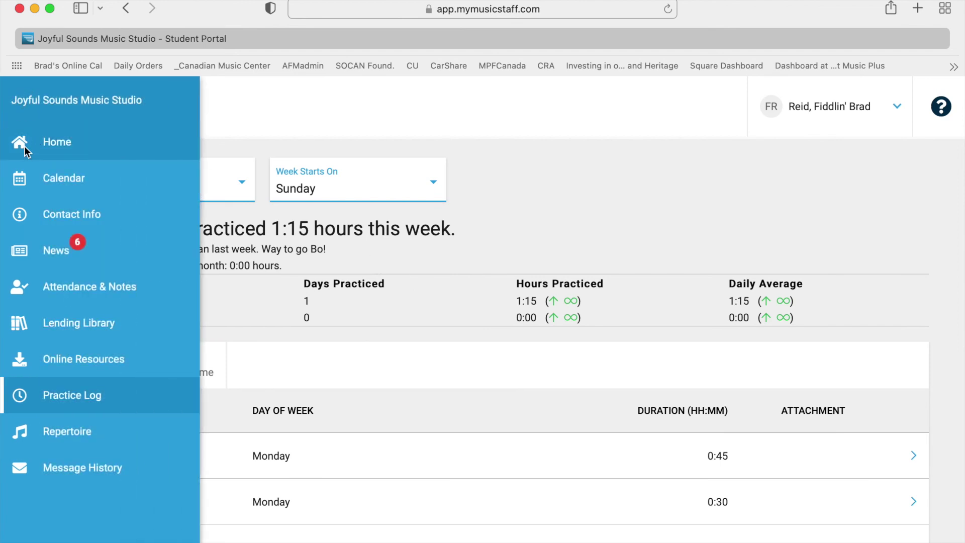
Step: Return to Home, where the dashboard reports 1:47 hours practised in the past 7 days
{"action": "left_click", "coordinate": [24, 146]}
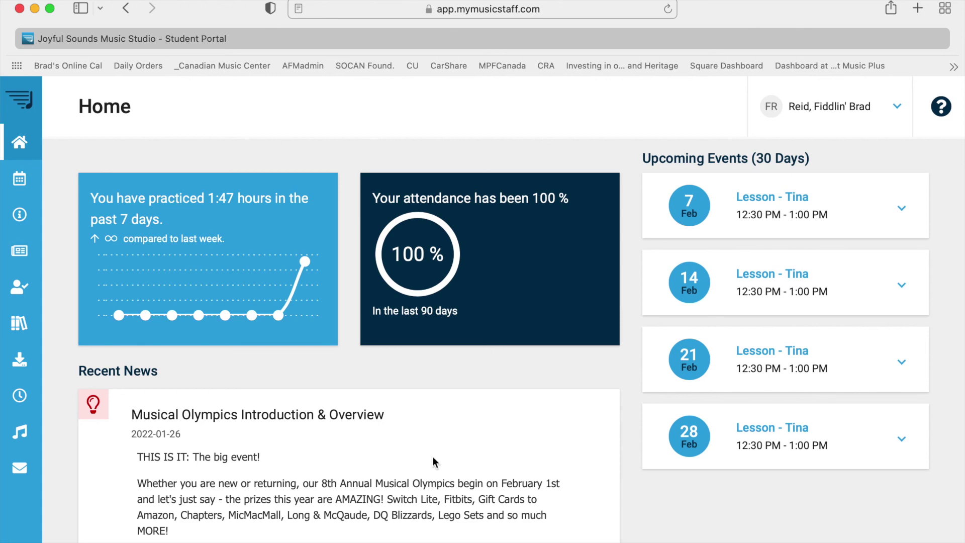
{"action": "scroll", "coordinate": [438, 460], "scroll_direction": "down", "scroll_amount": 5}
{"action": "scroll", "coordinate": [438, 460], "scroll_direction": "up", "scroll_amount": 8}
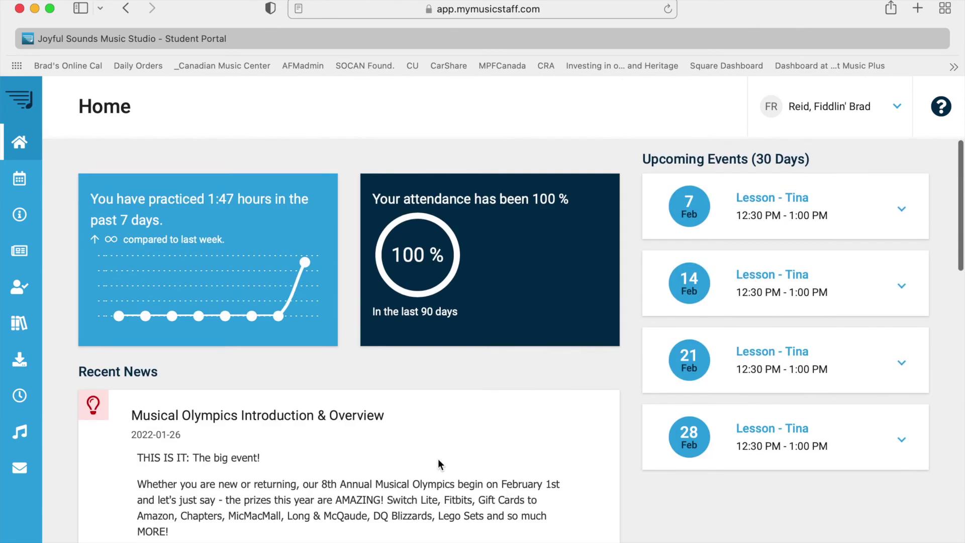